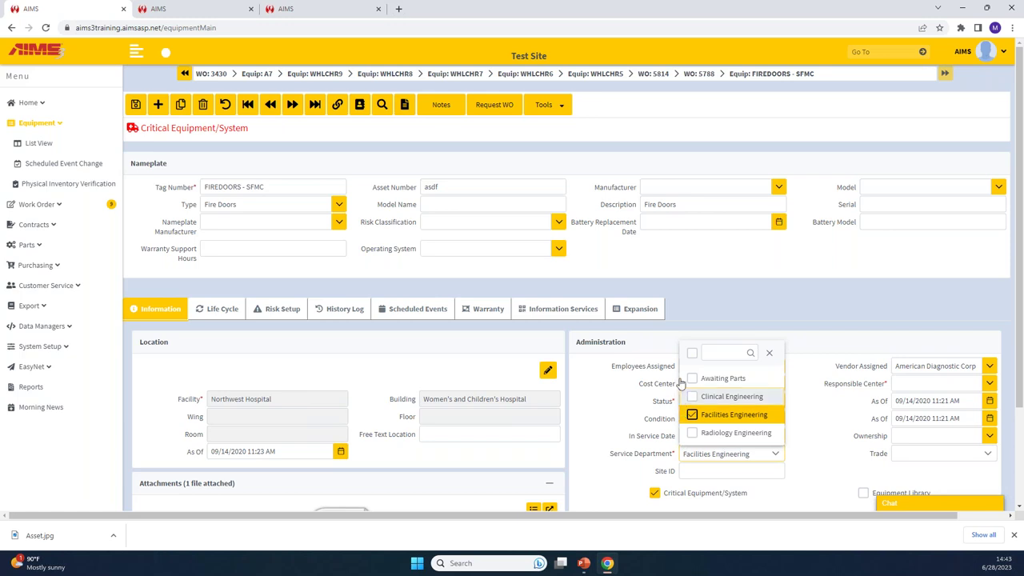
Try assigning all service departments to the fire doors equipment, clear the selection, and choose Facilities Engineering again
{"action": "left_click", "coordinate": [692, 352]}
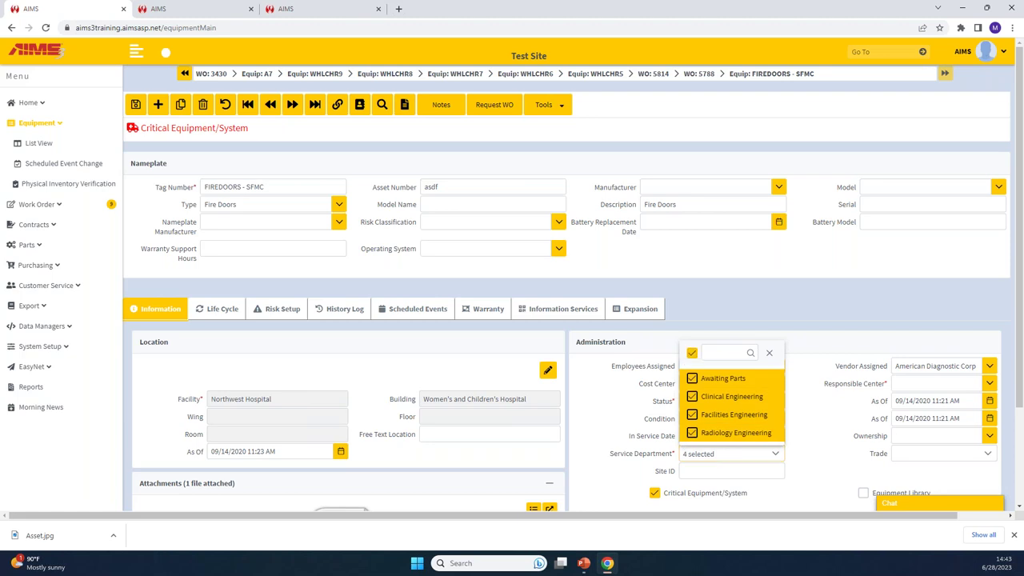
{"action": "left_click", "coordinate": [692, 353]}
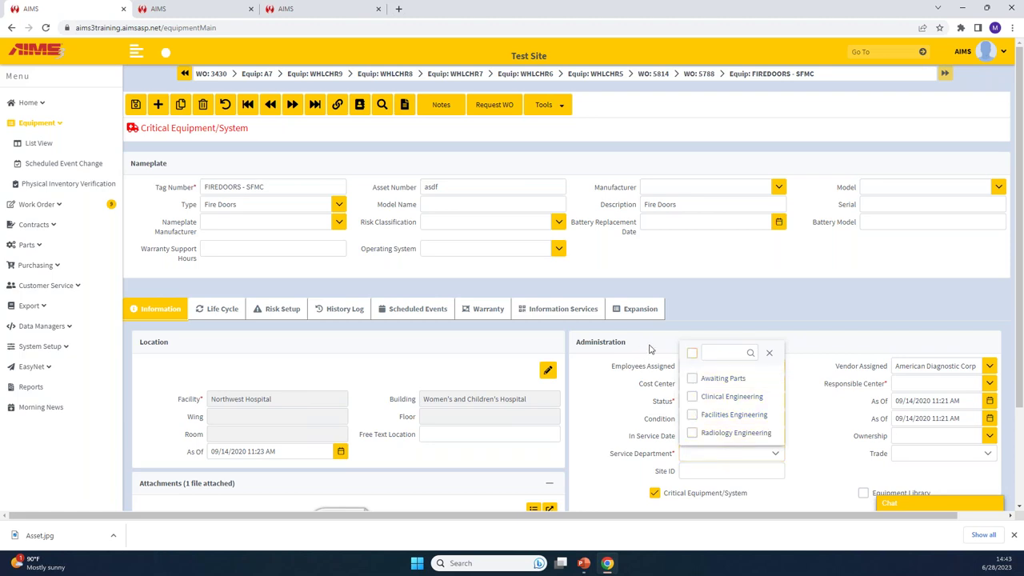
{"action": "left_click", "coordinate": [692, 397]}
{"action": "left_click", "coordinate": [692, 415]}
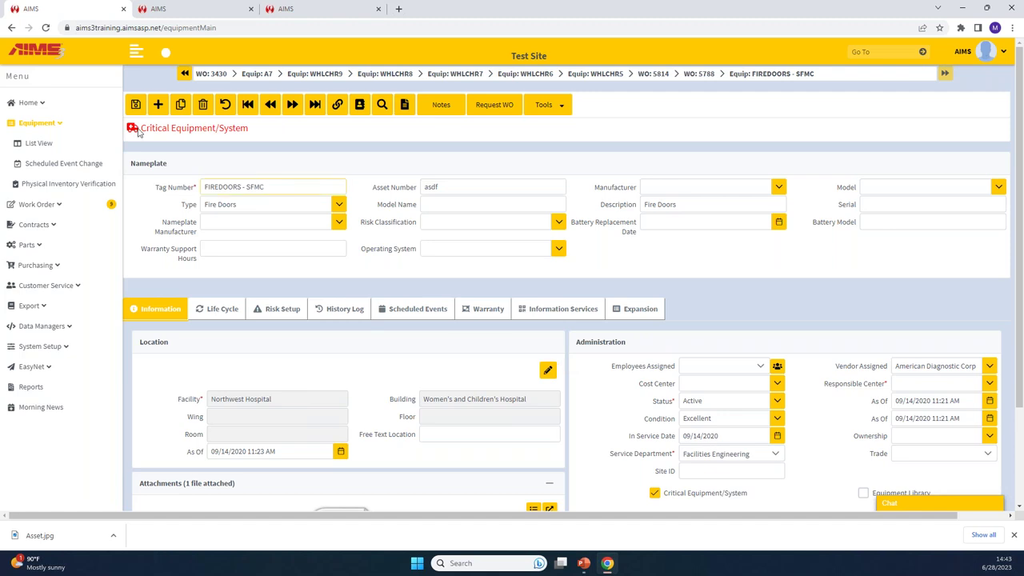
Open the EasyNet work order request form and review the service department choices in its dispatch section
{"action": "left_click", "coordinate": [69, 111]}
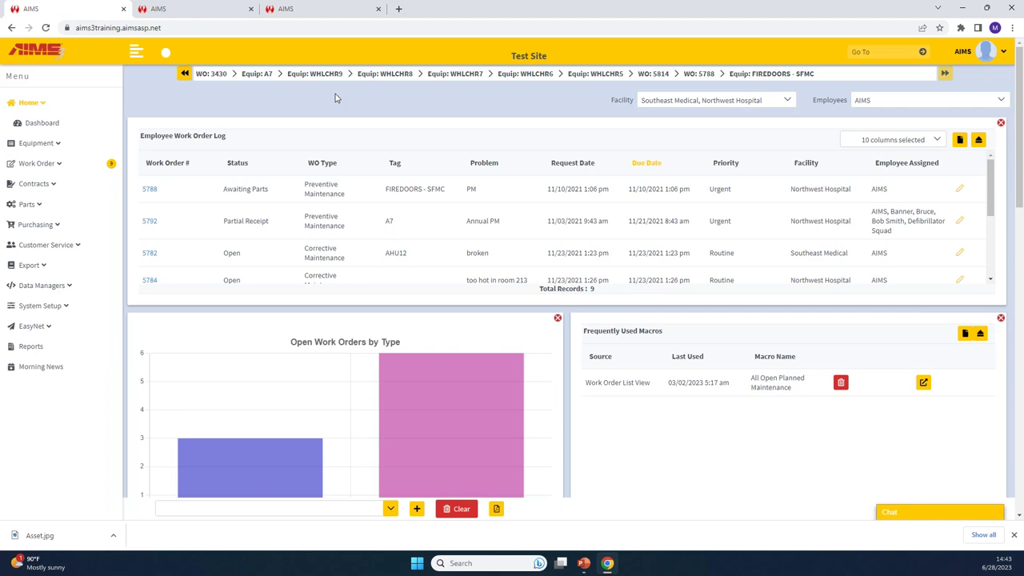
{"action": "left_click", "coordinate": [58, 324]}
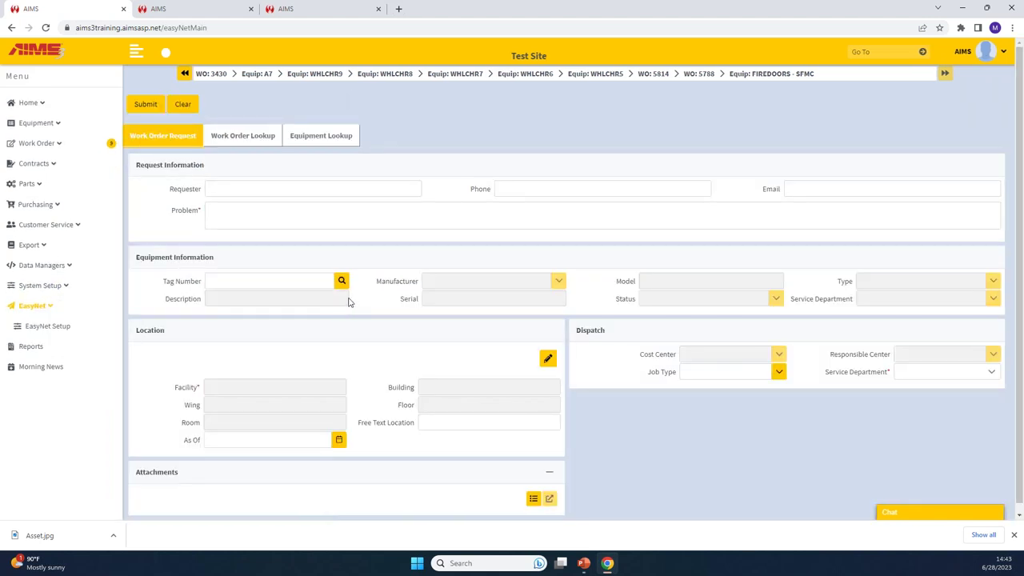
{"action": "left_click", "coordinate": [925, 375]}
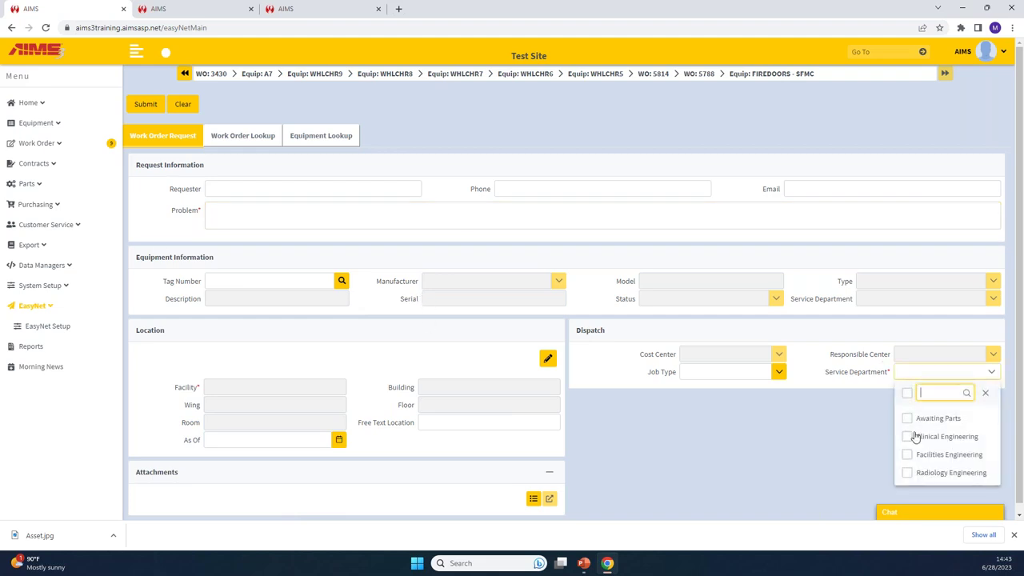
{"action": "left_click", "coordinate": [785, 428]}
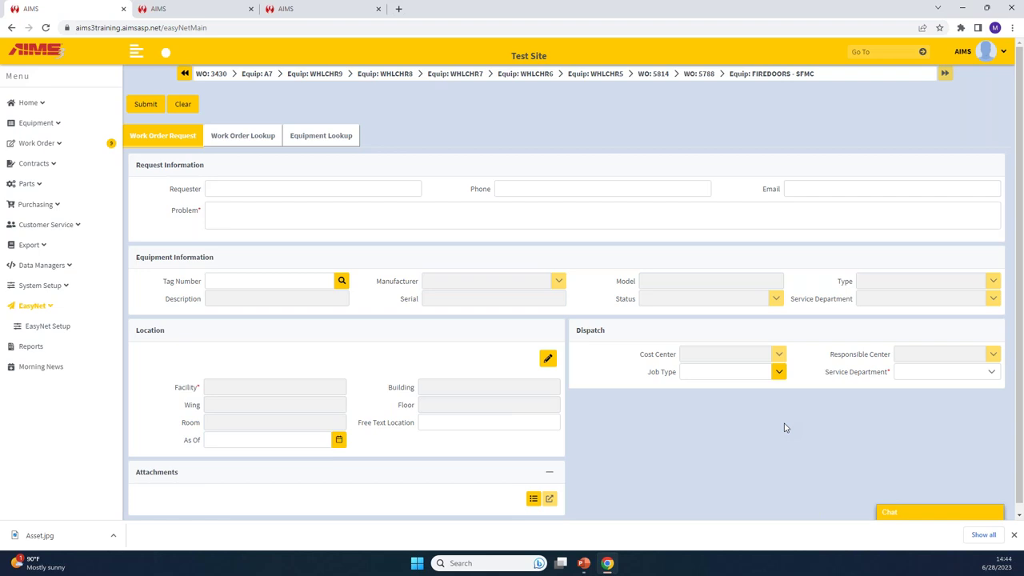
Compare the separate Clinical Engineering and Facilities EasyNet request pages
{"action": "left_click", "coordinate": [214, 9]}
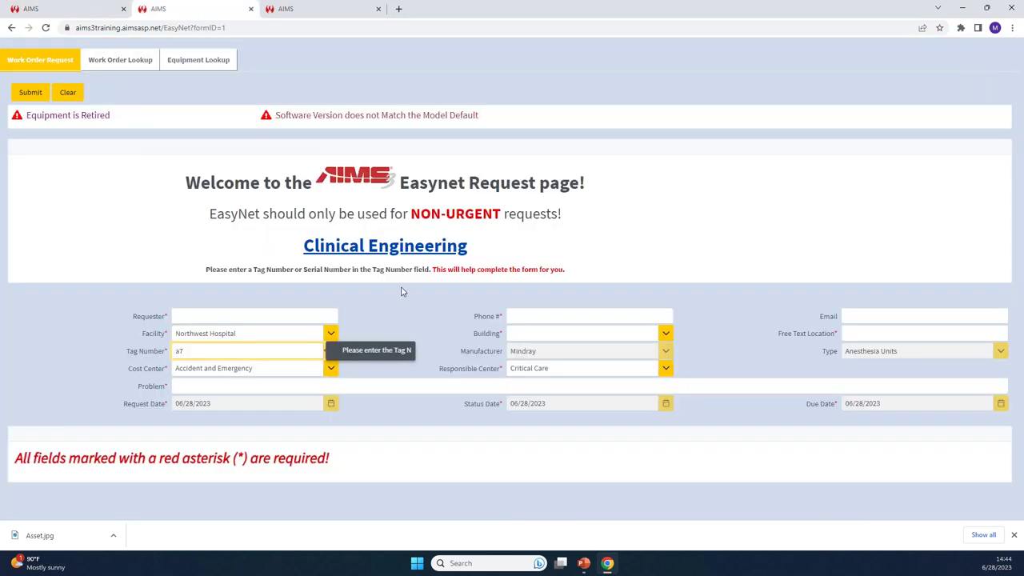
{"action": "left_click", "coordinate": [292, 11]}
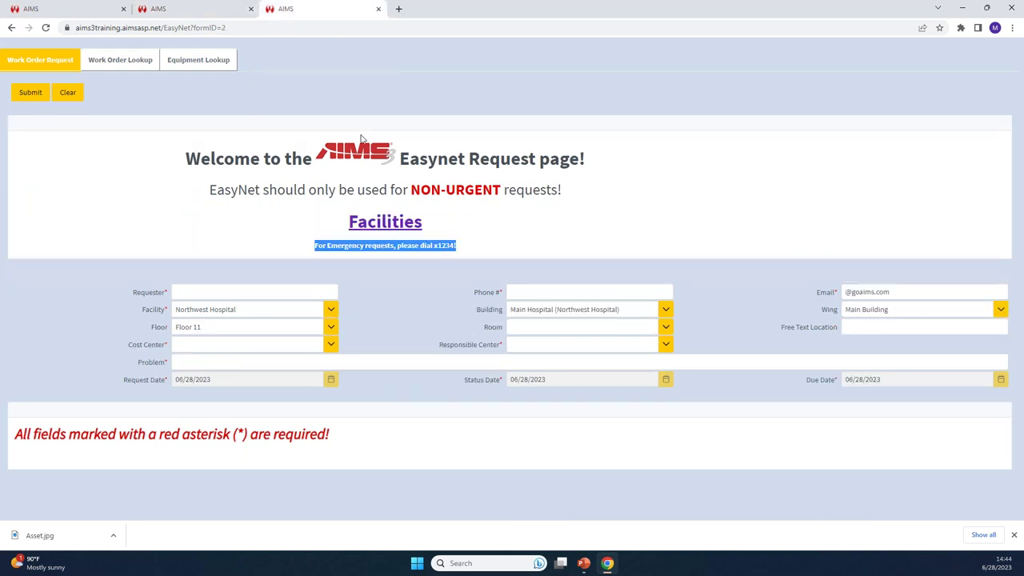
{"action": "key", "text": "ctrl+shift+Tab"}
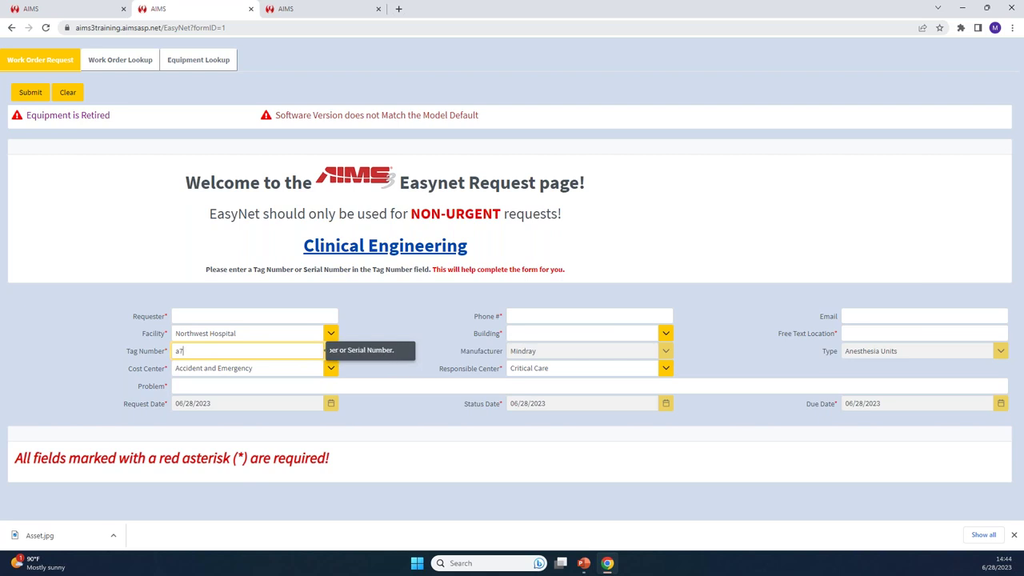
In the fire doors work order, try the Clinical Engineering service department, and switch back to Facilities Engineering
{"action": "left_click", "coordinate": [93, 11]}
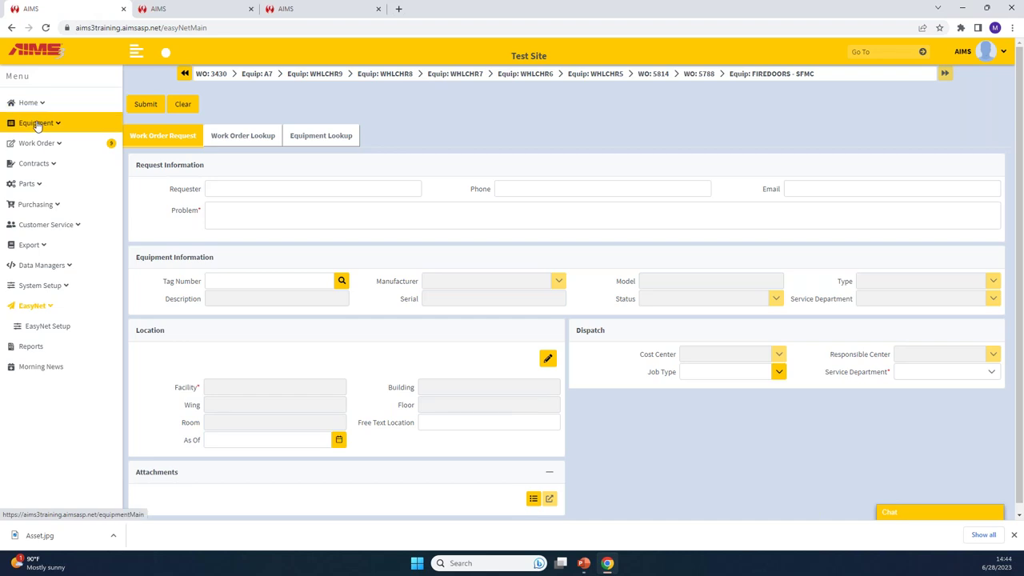
{"action": "left_click", "coordinate": [38, 142]}
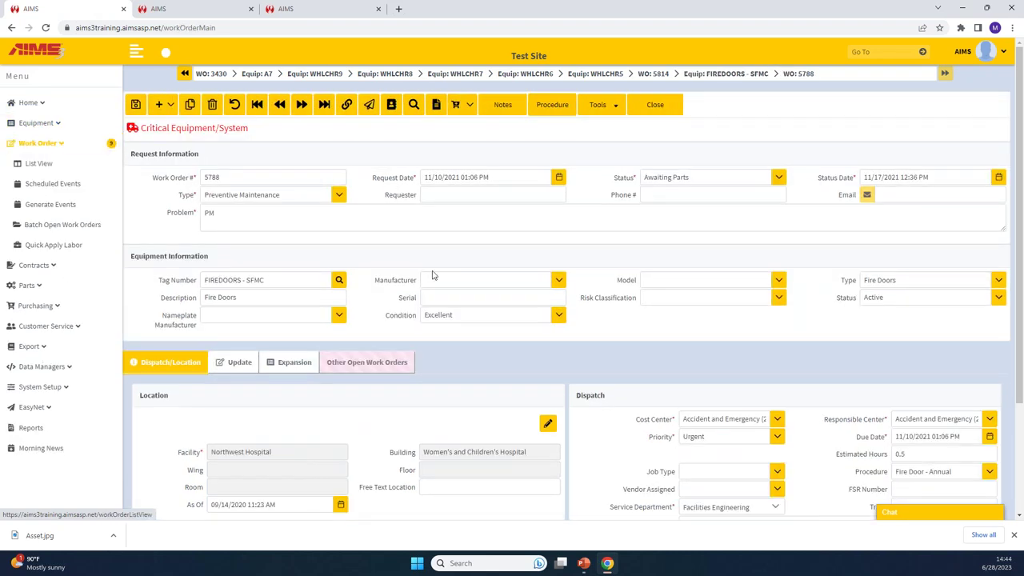
{"action": "scroll", "coordinate": [811, 380], "scroll_direction": "down", "scroll_amount": 2}
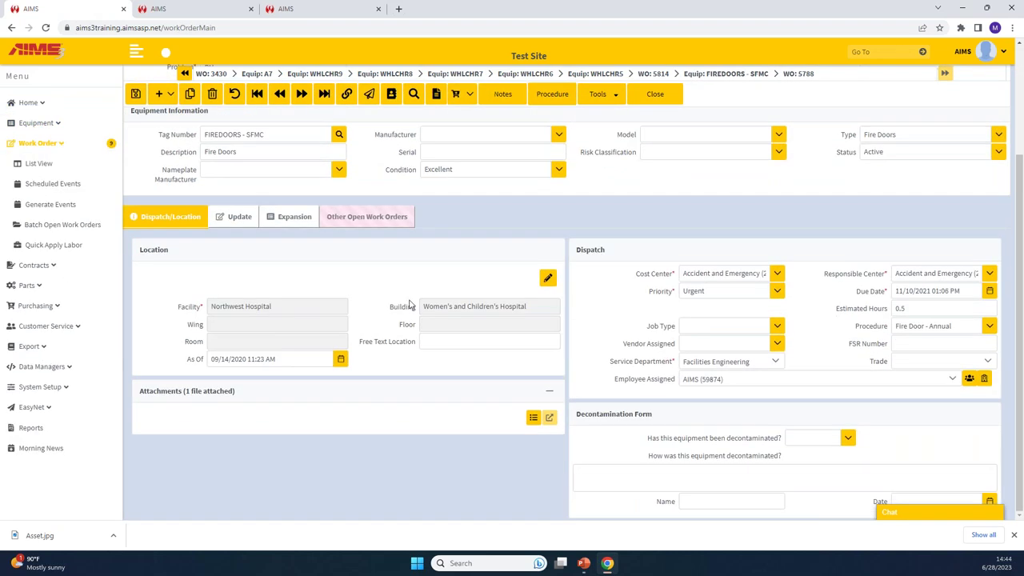
{"action": "left_click", "coordinate": [777, 367]}
{"action": "left_click", "coordinate": [744, 426]}
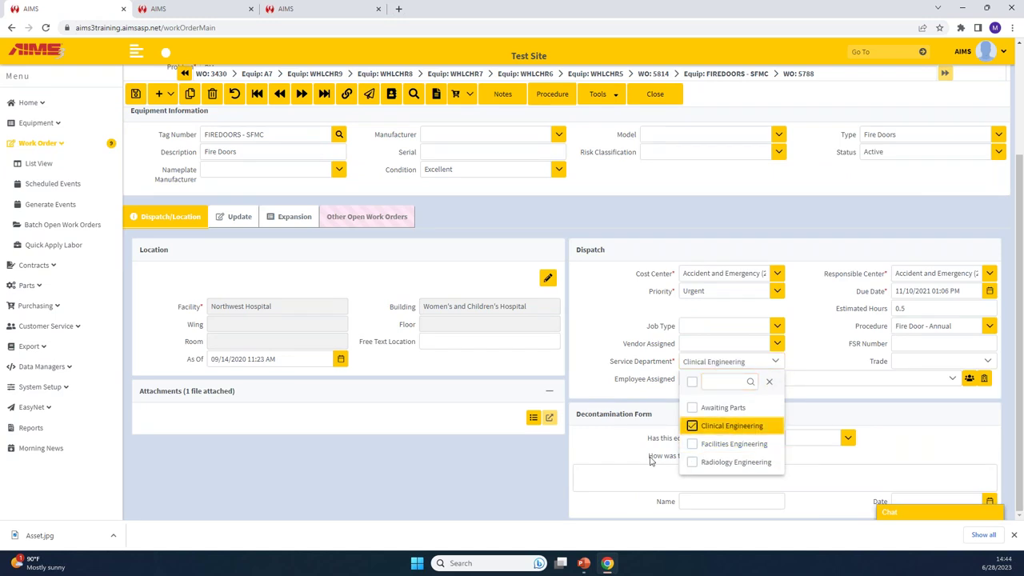
{"action": "left_click", "coordinate": [692, 443]}
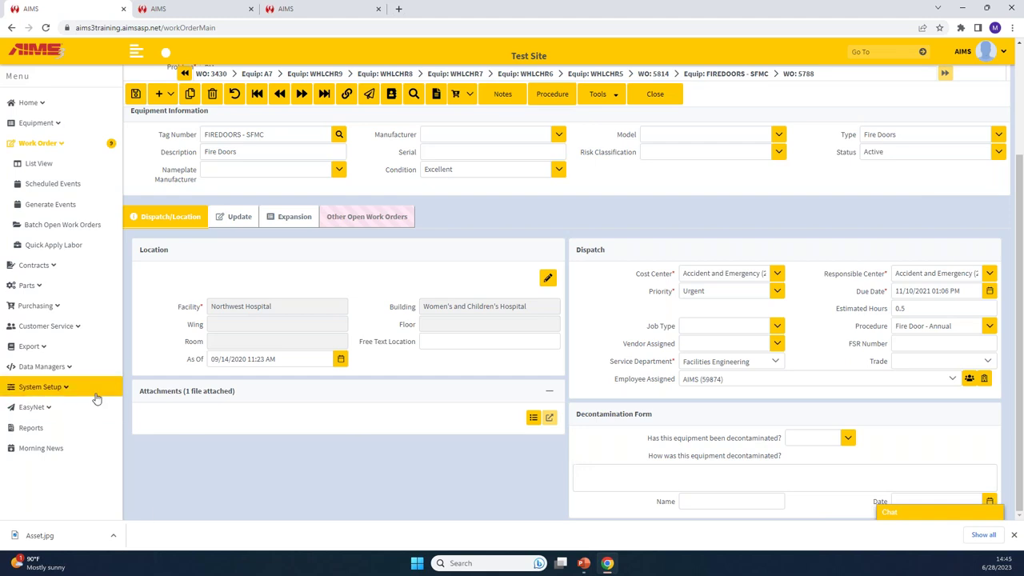
Open the Automation rule setup page and look over its trigger, condition and action settings
{"action": "left_click", "coordinate": [44, 387]}
{"action": "left_click", "coordinate": [80, 447]}
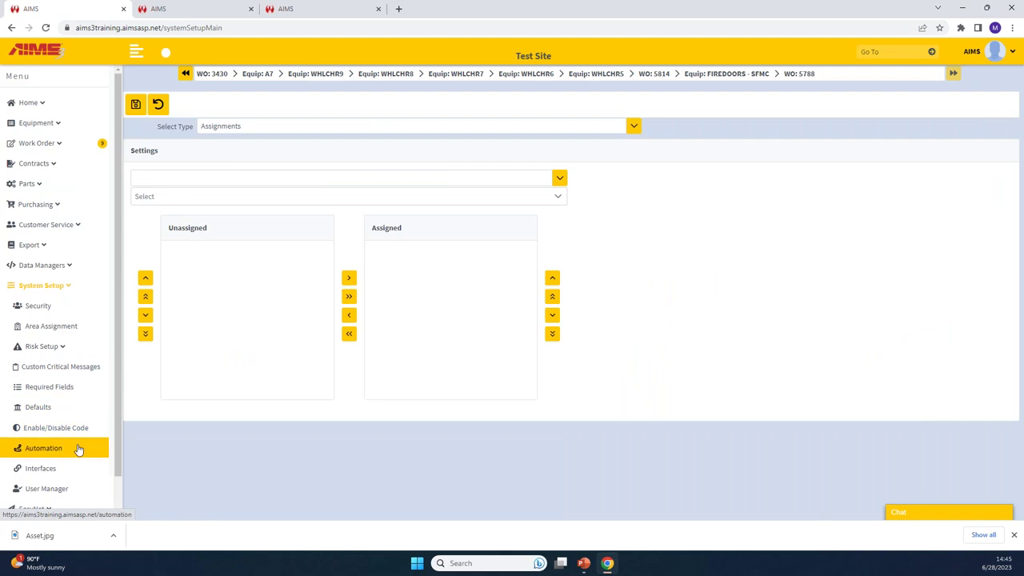
{"action": "scroll", "coordinate": [378, 345], "scroll_direction": "down", "scroll_amount": 1}
{"action": "scroll", "coordinate": [377, 346], "scroll_direction": "up", "scroll_amount": 1}
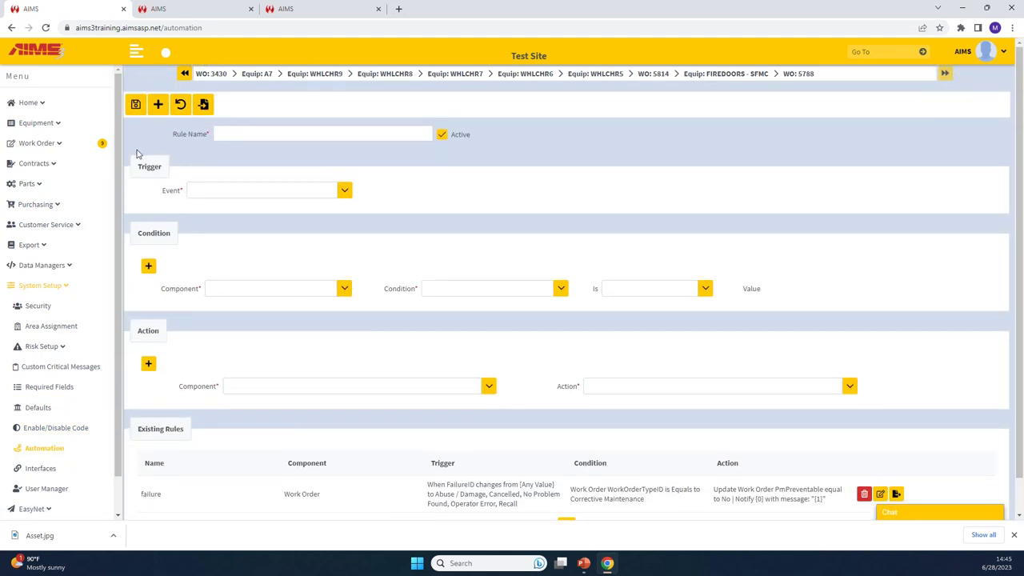
Reopen the fire doors work order, browse the employees available for assignment, and leave the list for Home
{"action": "left_click", "coordinate": [82, 148]}
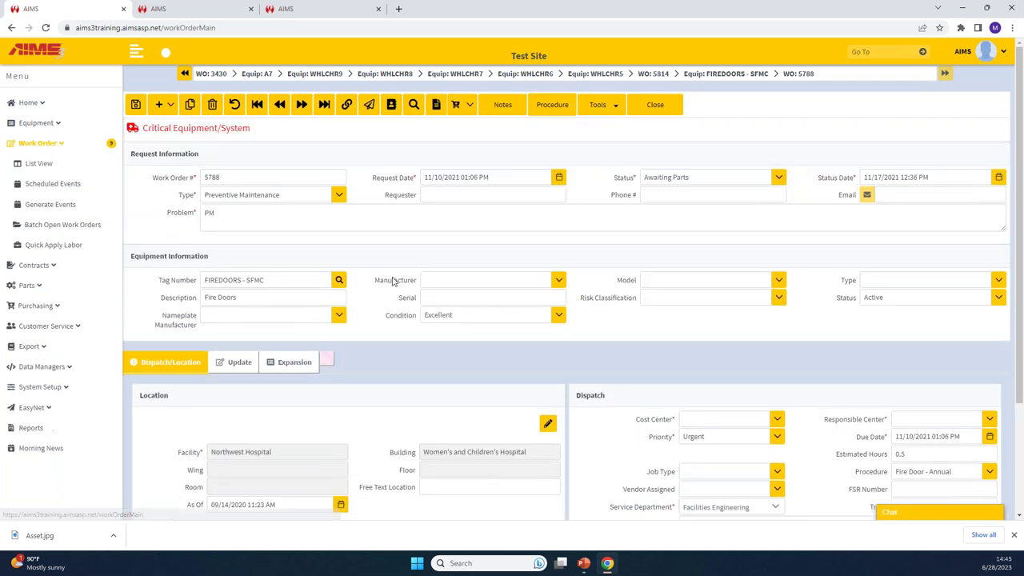
{"action": "scroll", "coordinate": [594, 370], "scroll_direction": "down", "scroll_amount": 3}
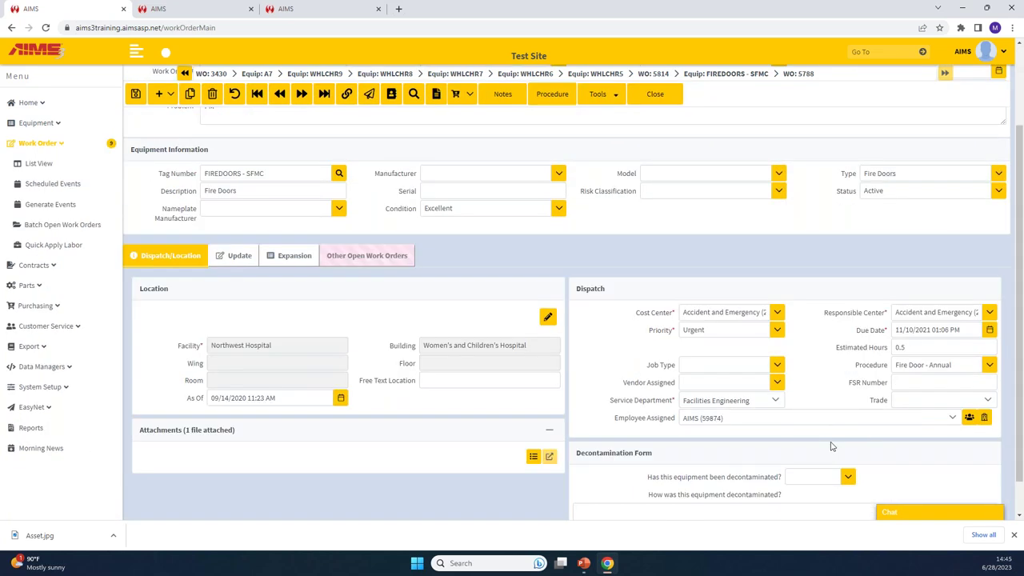
{"action": "left_click", "coordinate": [940, 423]}
{"action": "scroll", "coordinate": [846, 376], "scroll_direction": "down", "scroll_amount": 3}
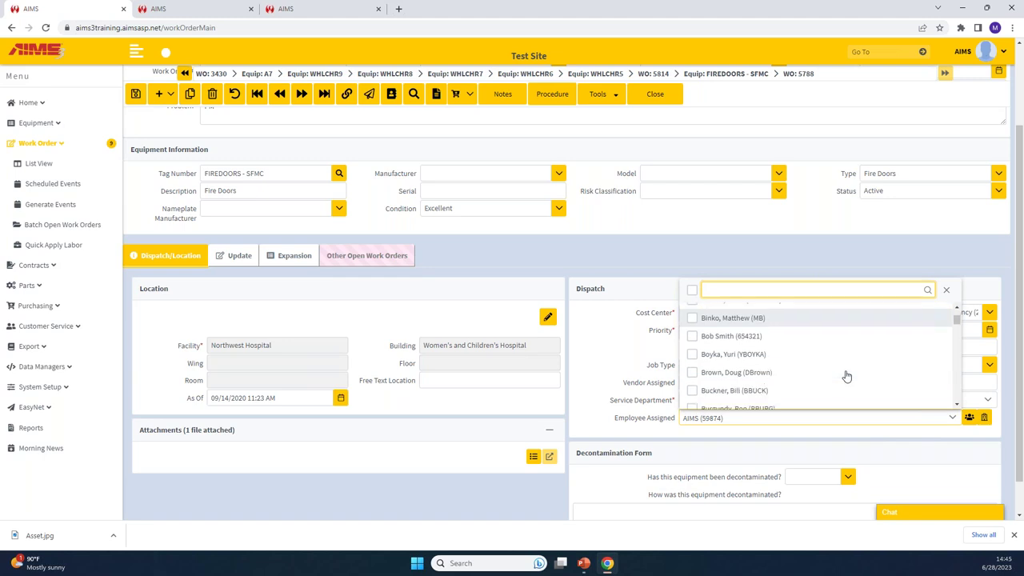
{"action": "scroll", "coordinate": [846, 376], "scroll_direction": "down", "scroll_amount": 5}
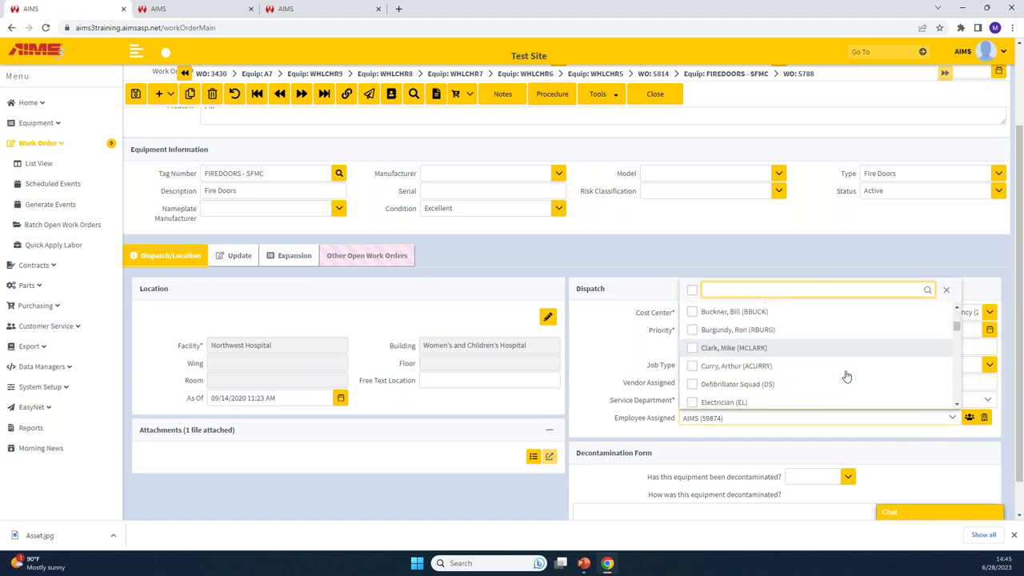
{"action": "scroll", "coordinate": [788, 356], "scroll_direction": "down", "scroll_amount": 1}
{"action": "left_click", "coordinate": [627, 310]}
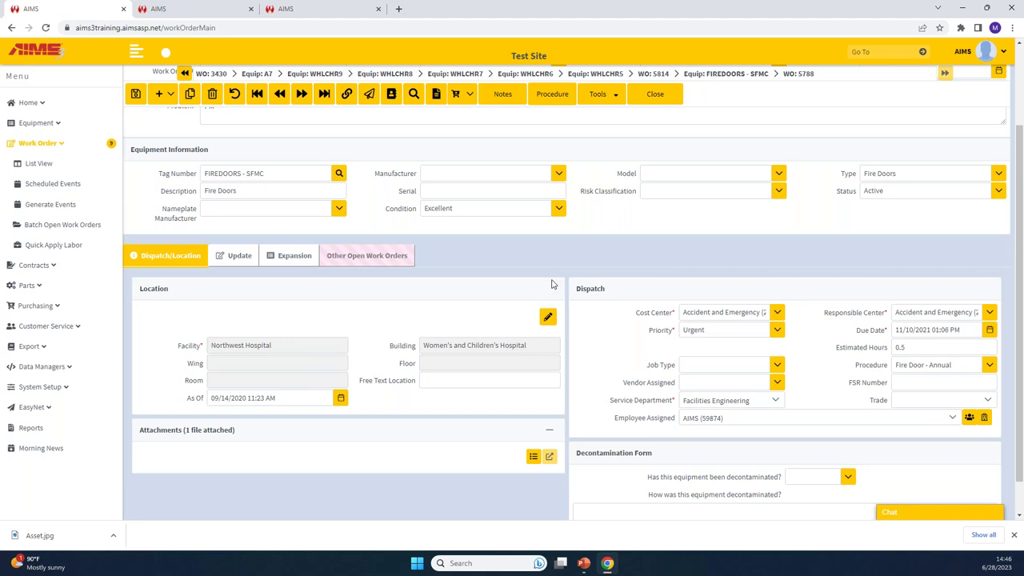
{"action": "left_click", "coordinate": [32, 105]}
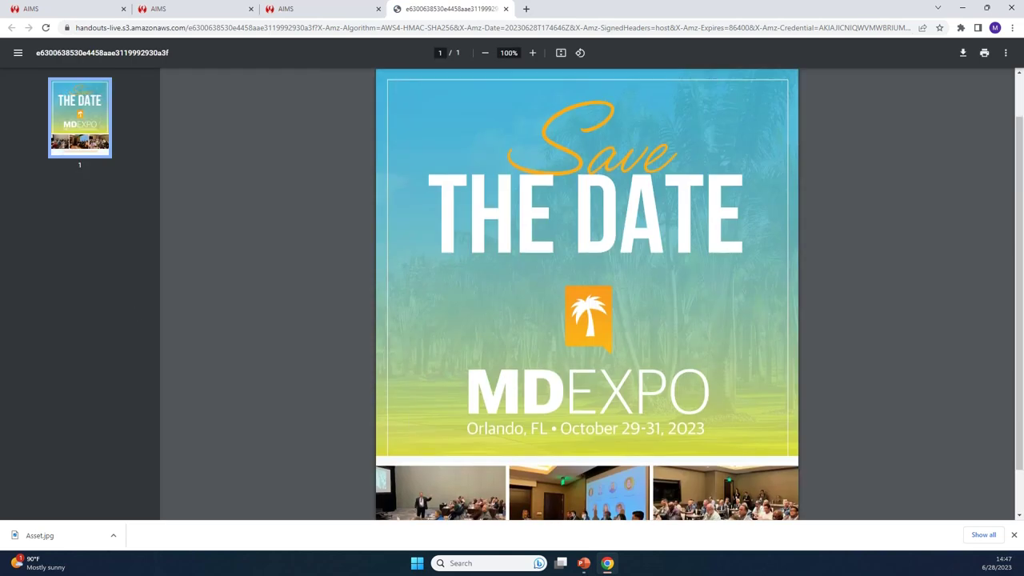
Look through the MD Expo save-the-date flyer for Orlando, October 29-31, 2023
{"action": "scroll", "coordinate": [587, 294], "scroll_direction": "down", "scroll_amount": 2}
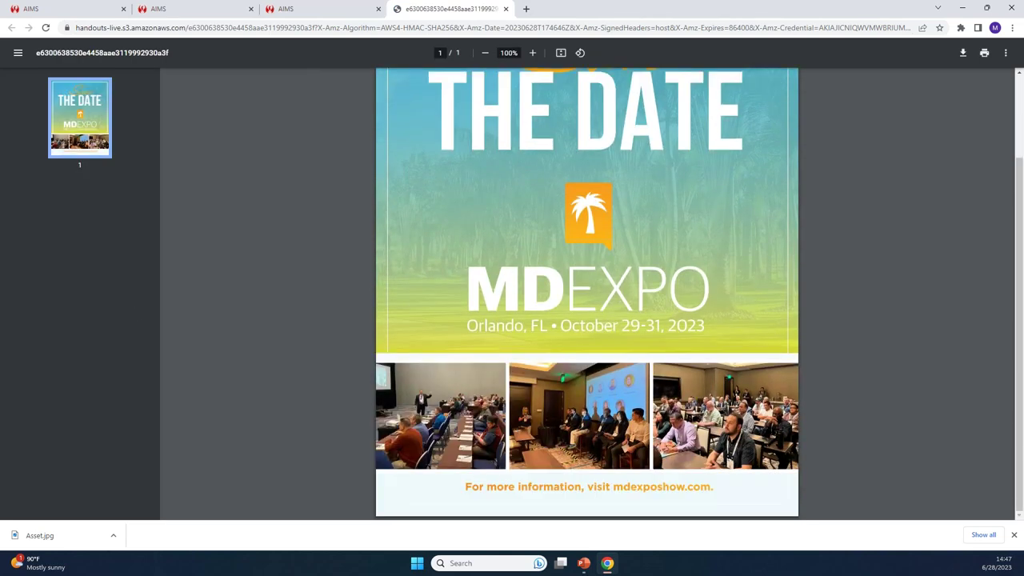
{"action": "scroll", "coordinate": [587, 295], "scroll_direction": "up", "scroll_amount": 1}
{"action": "scroll", "coordinate": [587, 294], "scroll_direction": "down", "scroll_amount": 1}
{"action": "scroll", "coordinate": [587, 294], "scroll_direction": "up", "scroll_amount": 1}
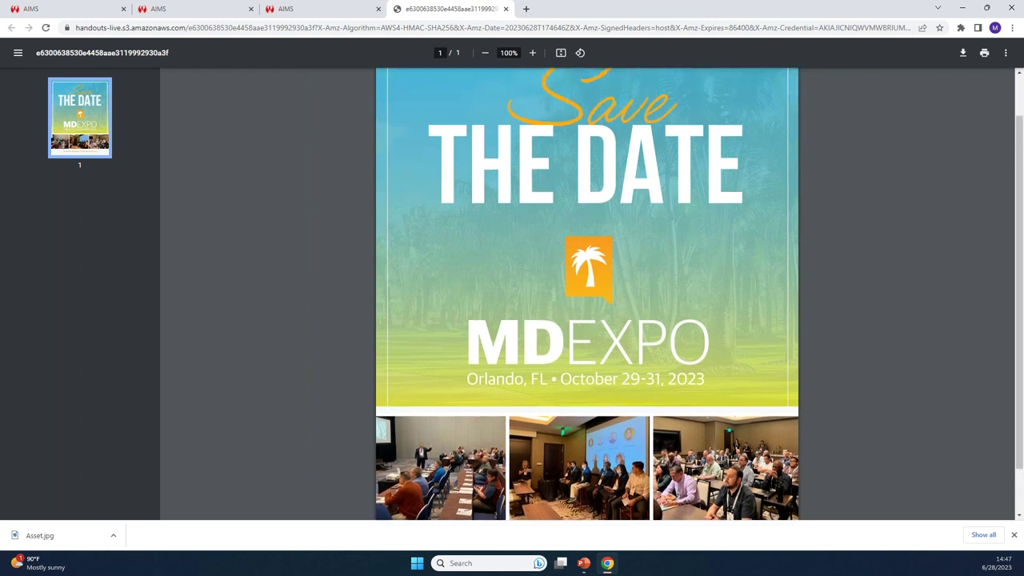
{"action": "scroll", "coordinate": [587, 295], "scroll_direction": "down", "scroll_amount": 1}
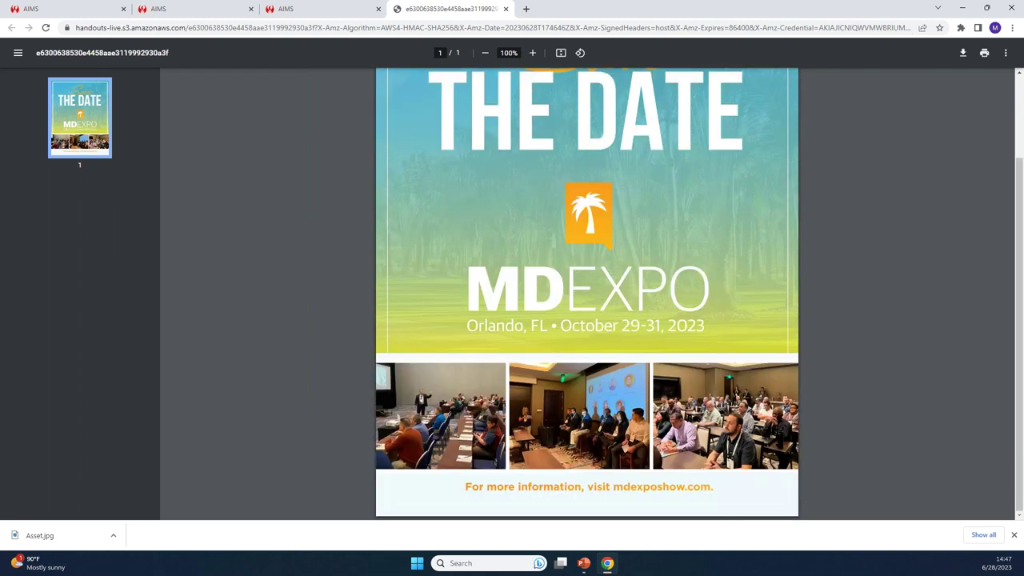
{"action": "scroll", "coordinate": [587, 294], "scroll_direction": "up", "scroll_amount": 1}
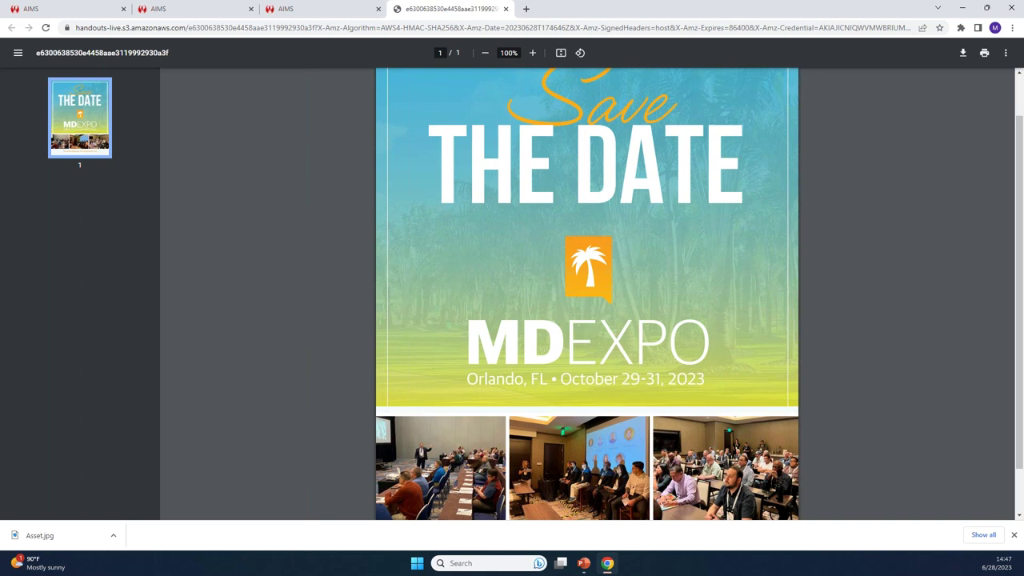
{"action": "scroll", "coordinate": [587, 294], "scroll_direction": "up", "scroll_amount": 1}
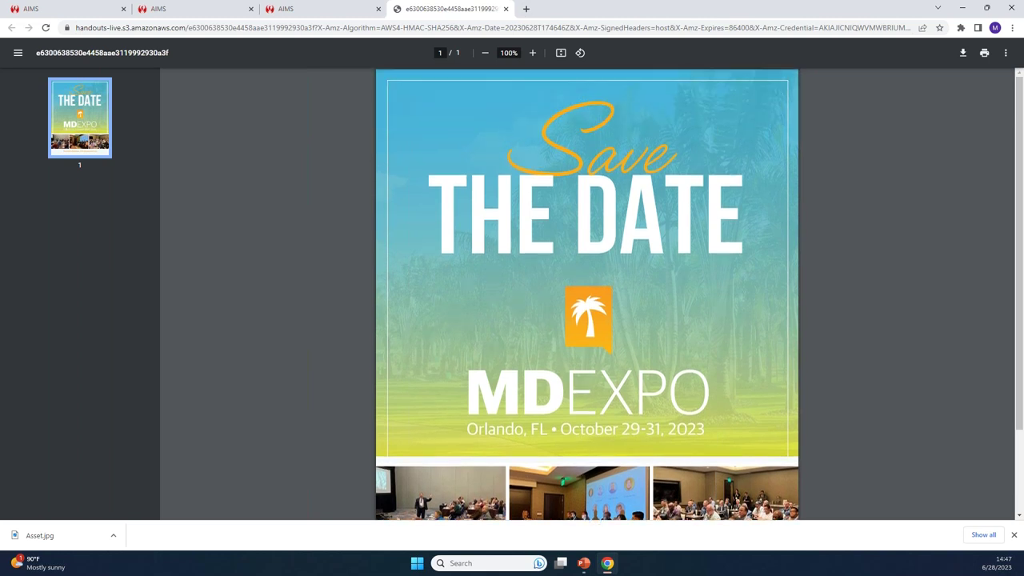